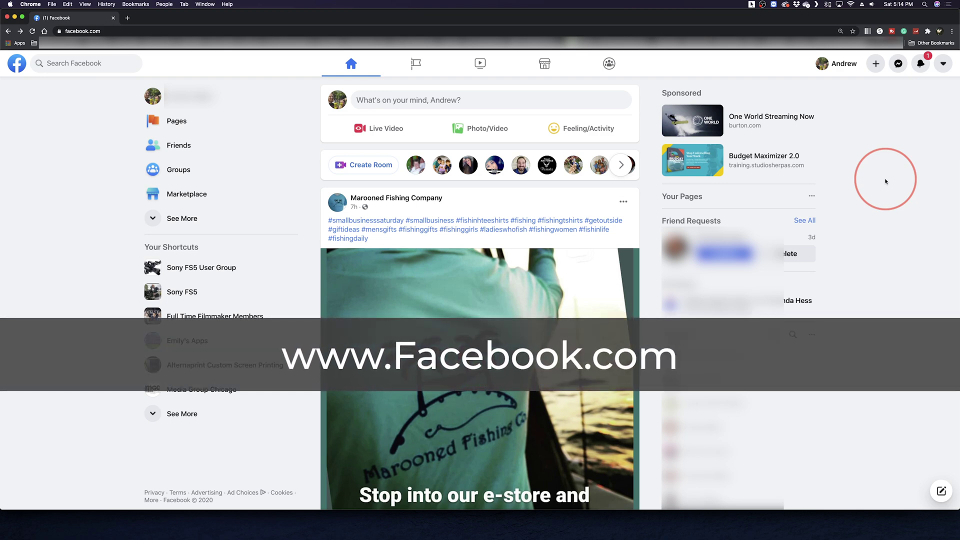
Go to Facebook Settings through the account menu's Settings & Privacy and reach Ad Preferences
click(943, 64)
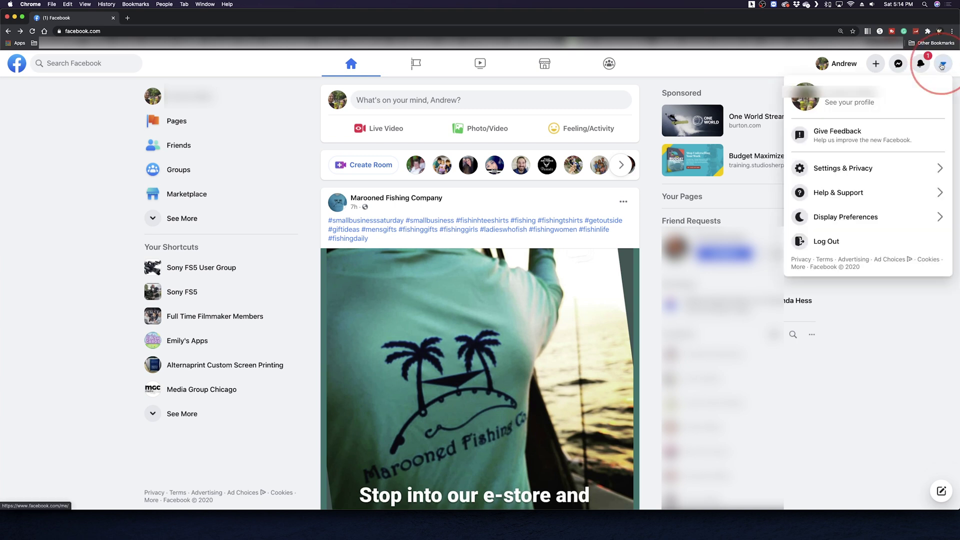
click(843, 168)
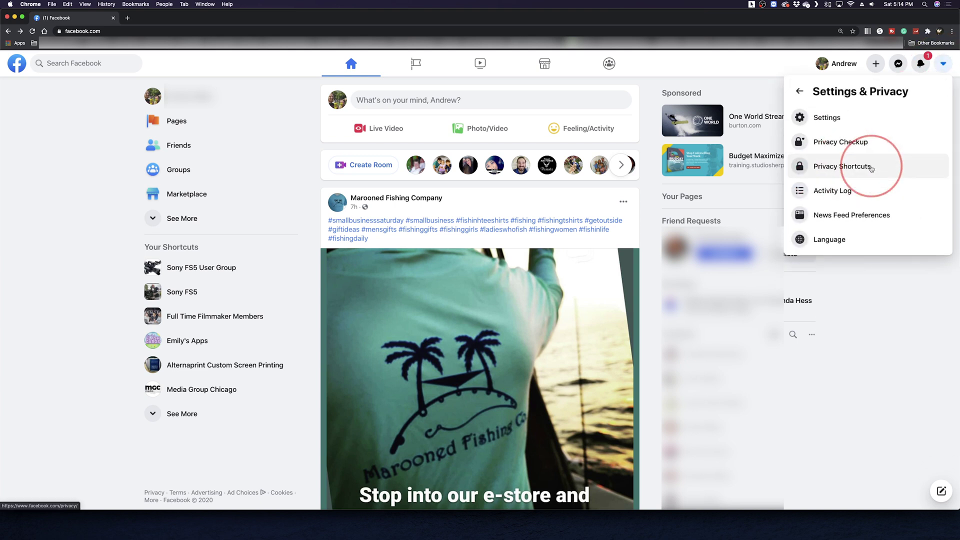
click(827, 117)
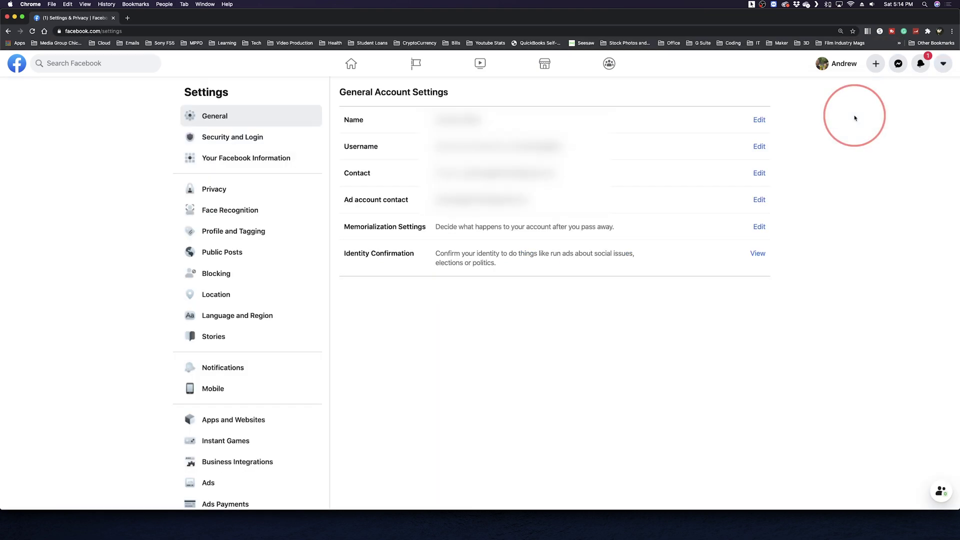
click(219, 485)
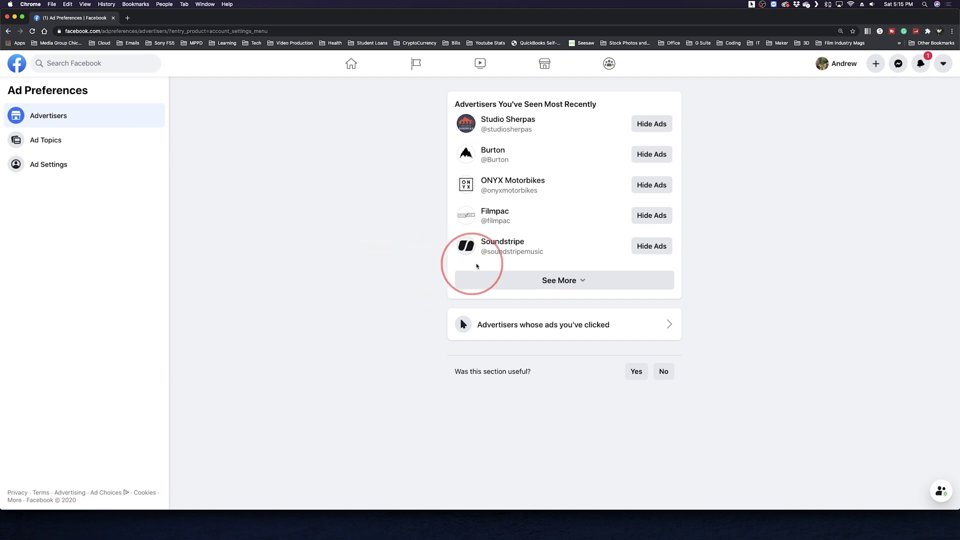
Expand the recently seen advertisers and hide ads from the sixth one, Sheena Poston
click(563, 280)
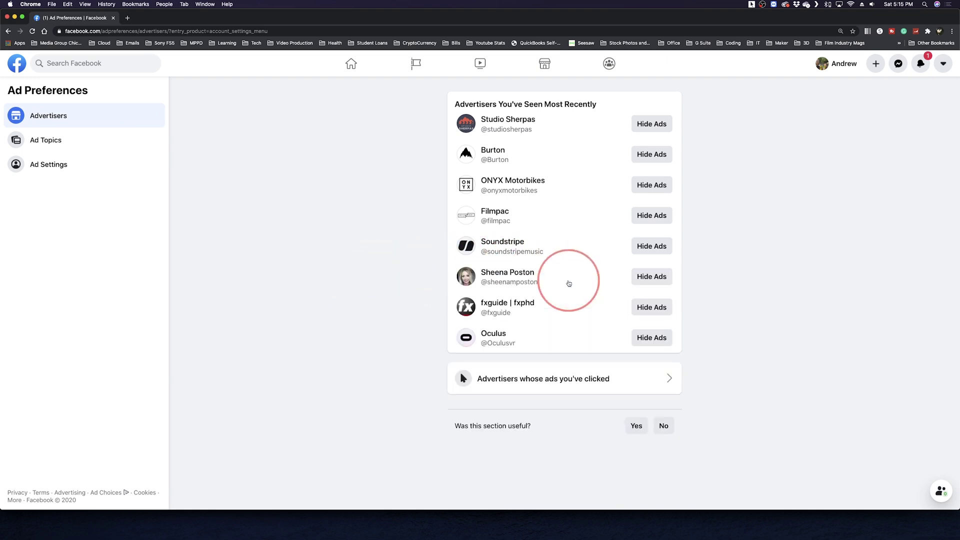
click(651, 276)
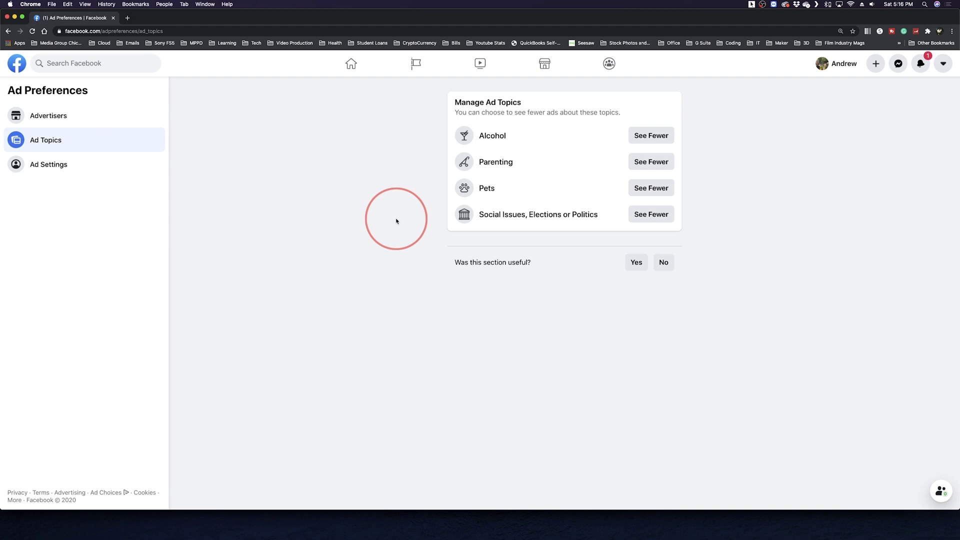
Choose to see fewer Alcohol ads, then move on to Ad Settings
click(651, 138)
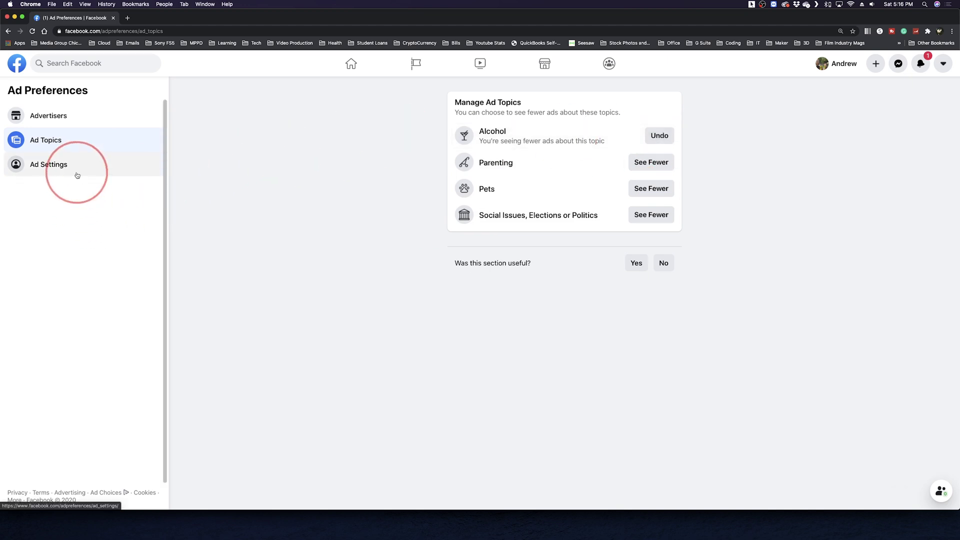
click(49, 173)
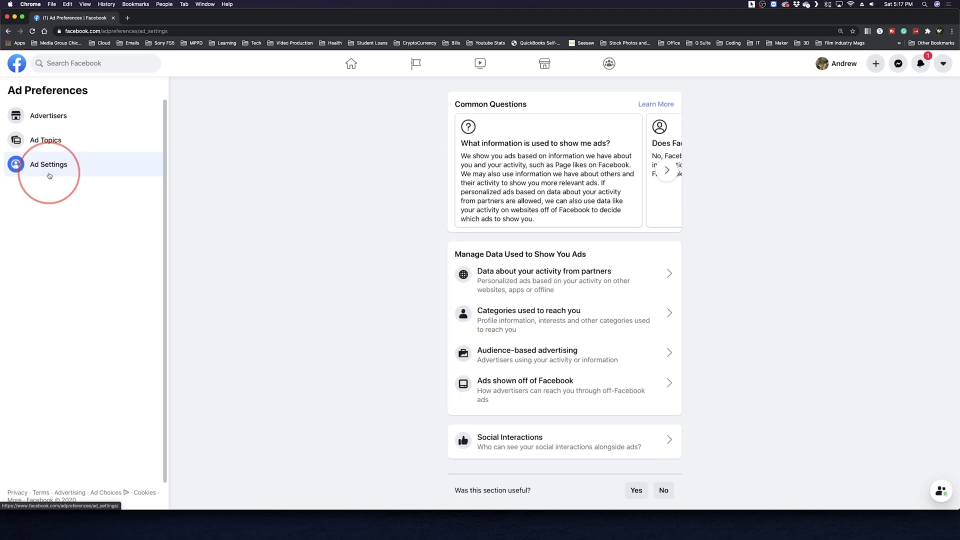
Read and close the partner-activity, categories, audience-based and off-Facebook ad data explanations
click(544, 276)
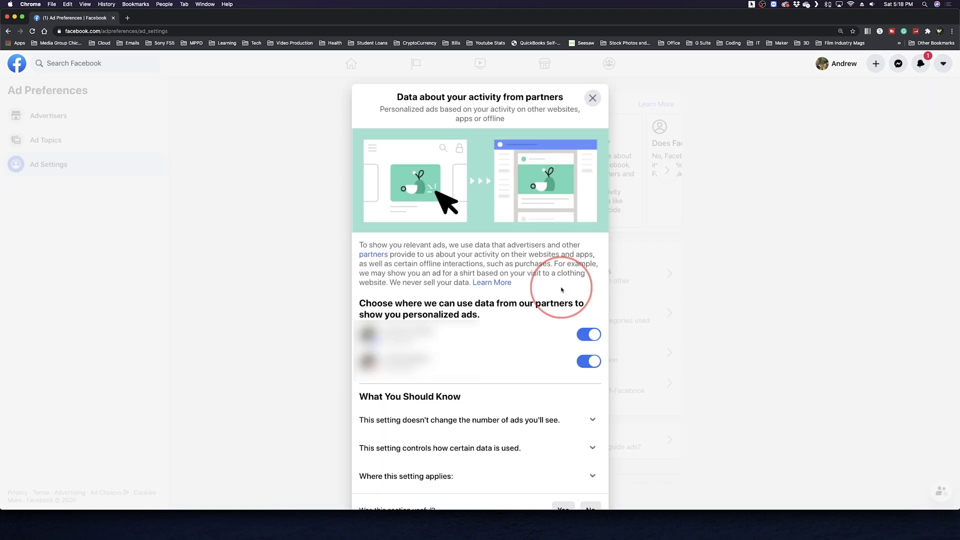
click(594, 98)
click(544, 311)
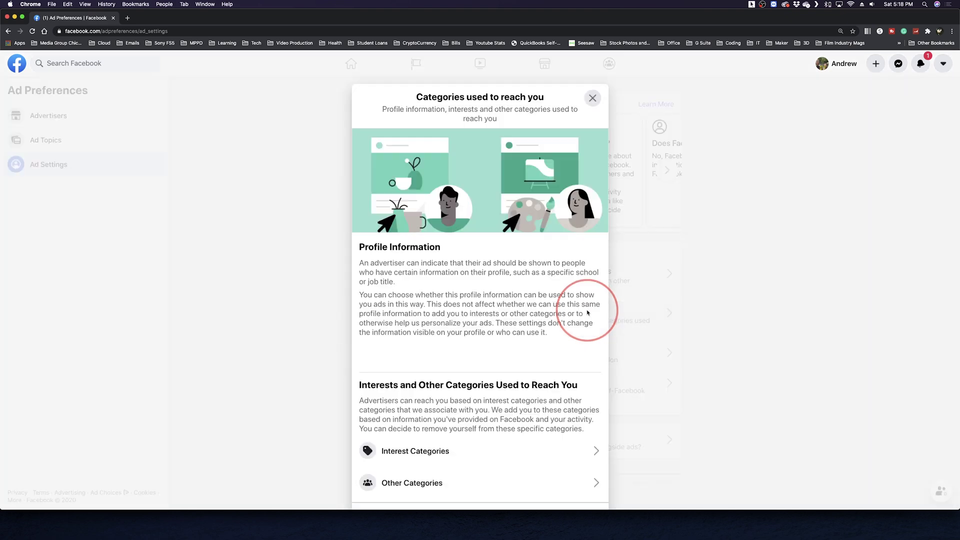
click(593, 98)
click(604, 350)
click(593, 98)
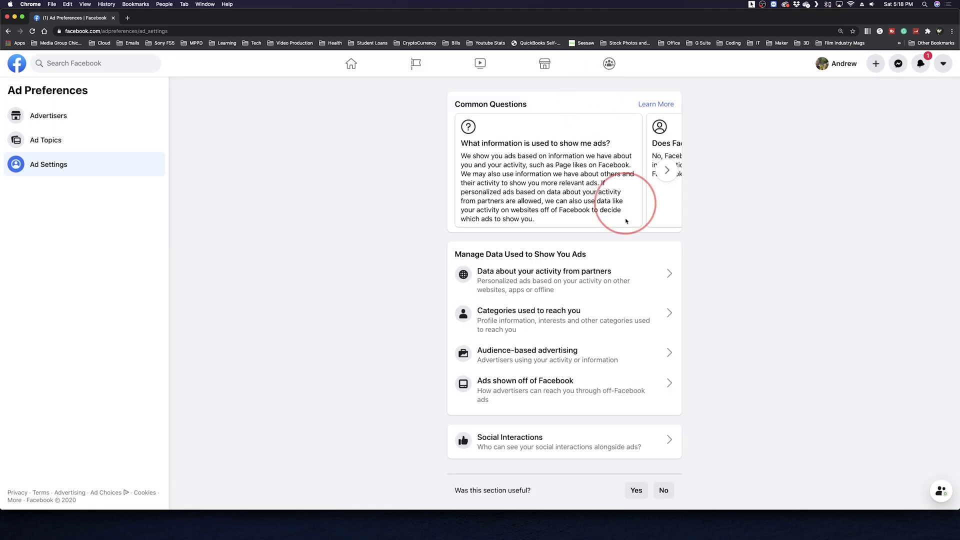
click(608, 387)
click(594, 98)
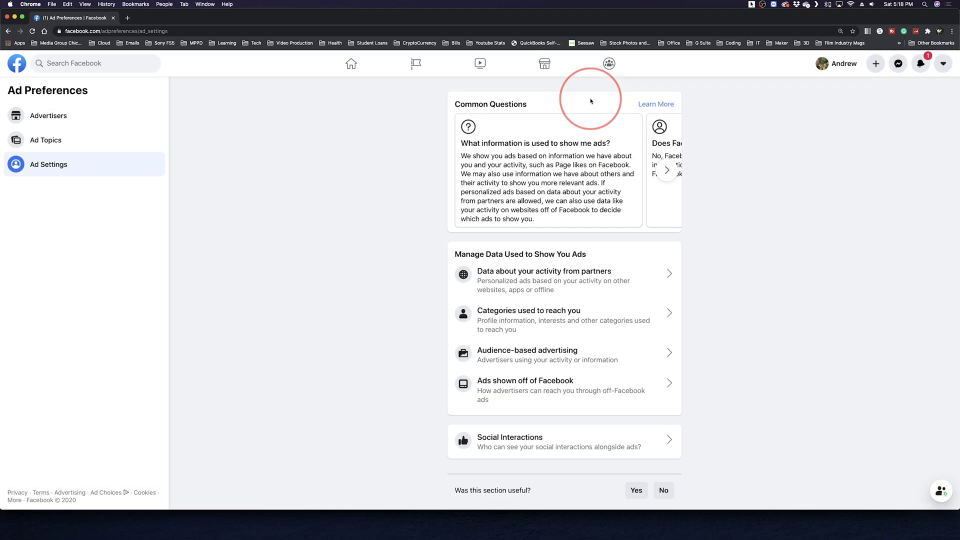